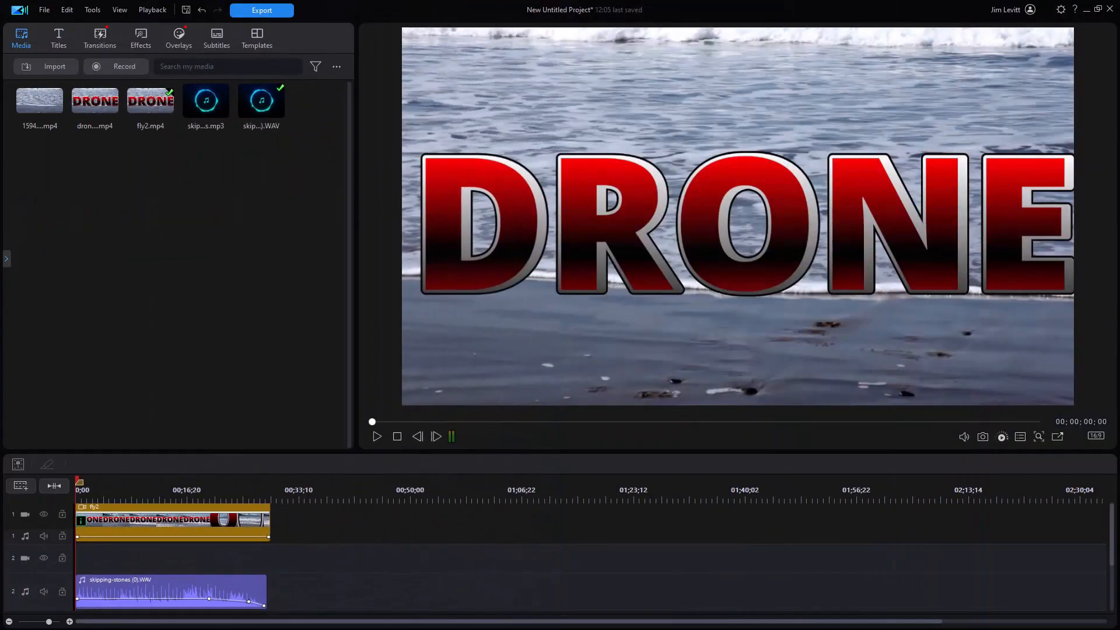
- Place the 1594633_gentleShore clip on video track 1, starting at about 00;56;26, well after the first fly2 clip
drag(50, 108, 458, 526)
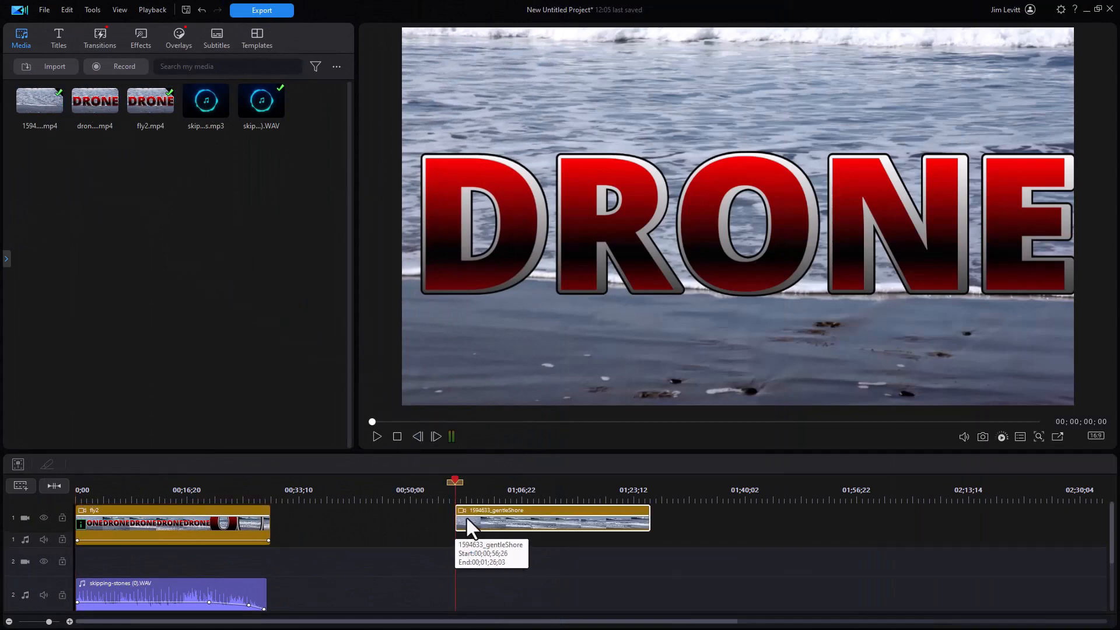
drag(448, 485, 514, 493)
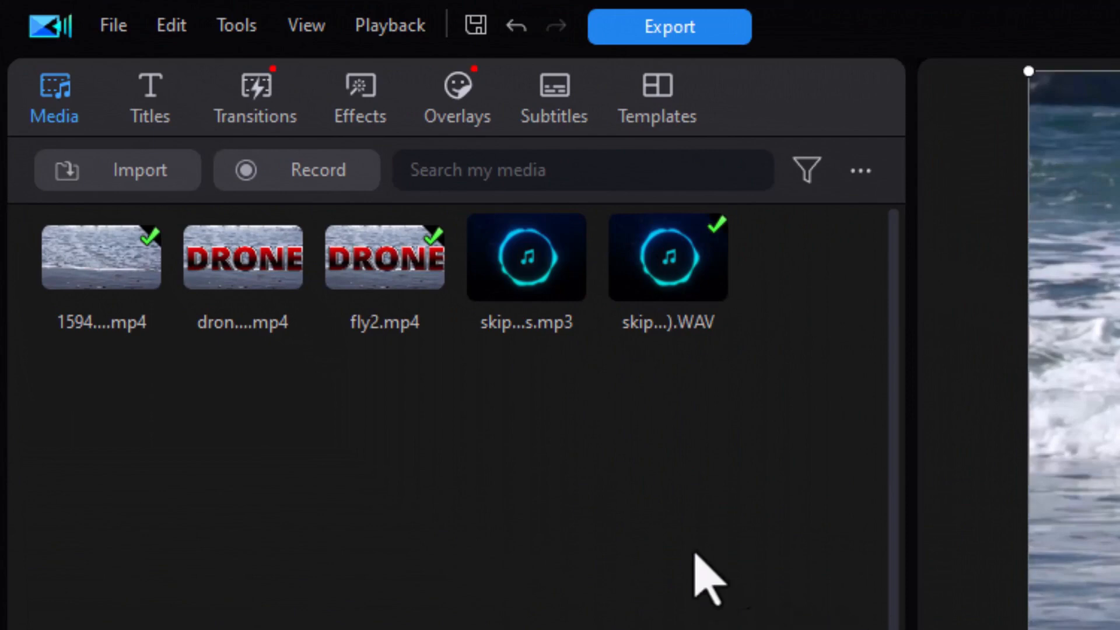
- Add the custom EXTREME1 title on video track 2 below the gentleShore clip and extend it to that clip's end
click(167, 120)
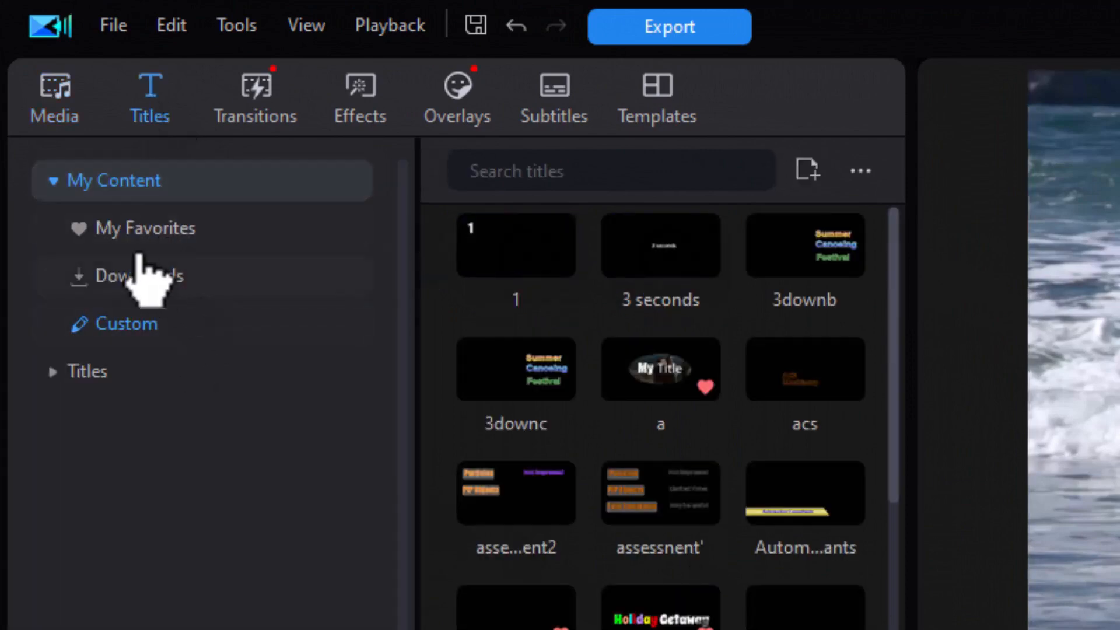
click(58, 182)
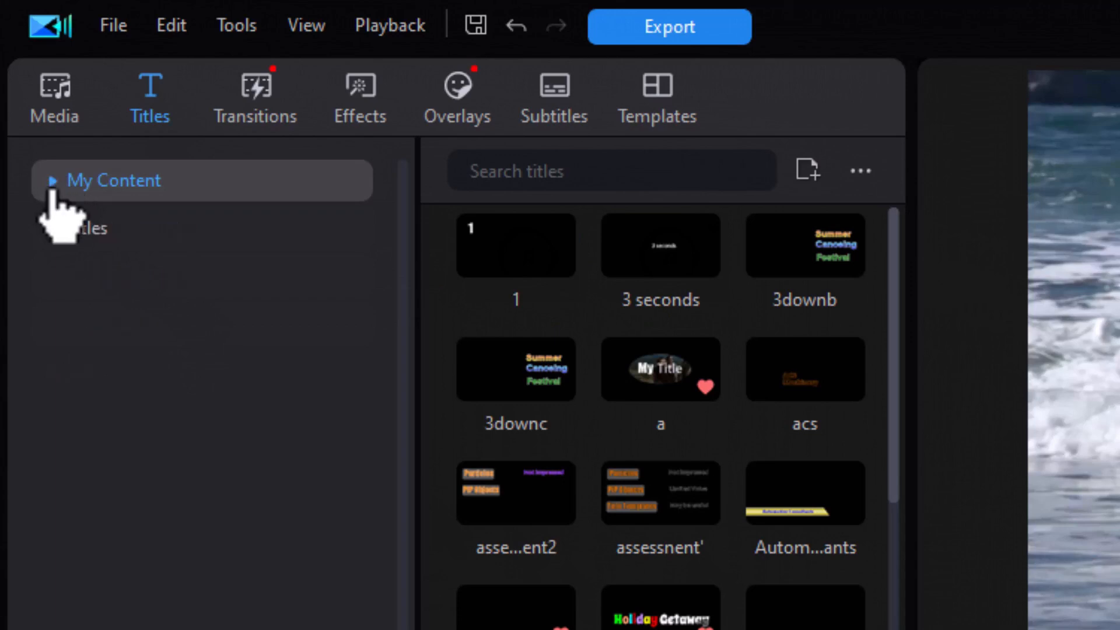
click(52, 190)
click(178, 332)
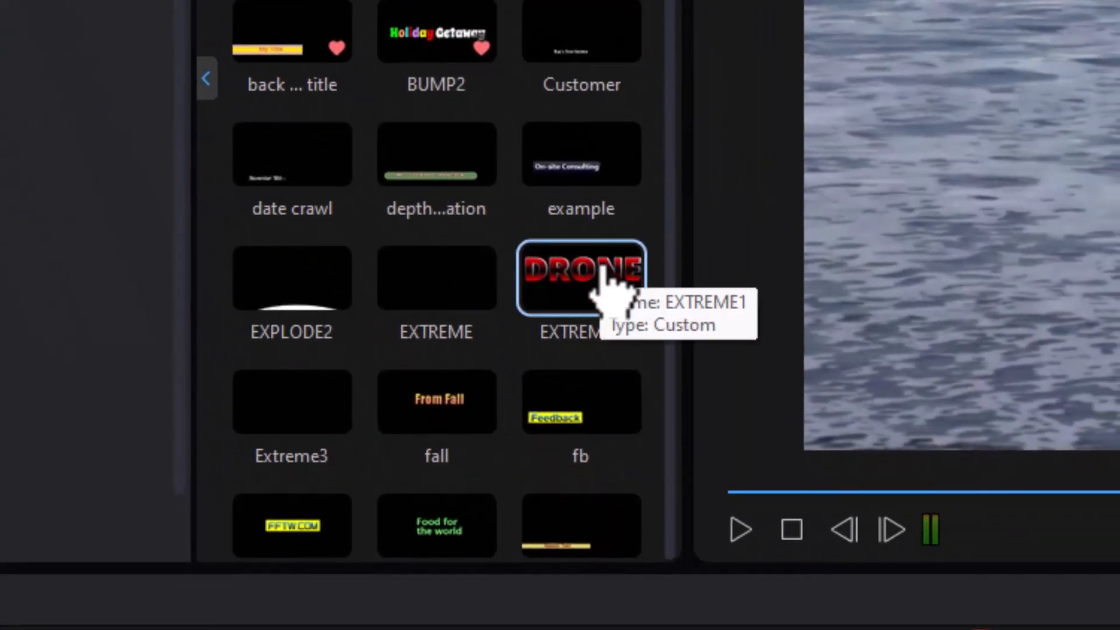
drag(613, 288, 344, 471)
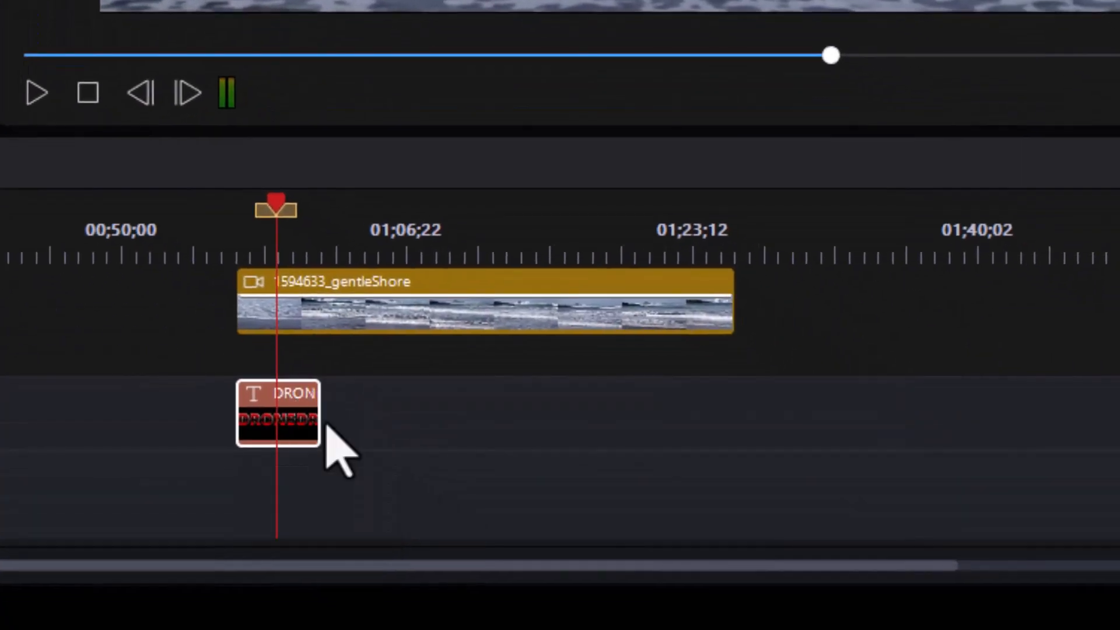
drag(320, 412, 741, 415)
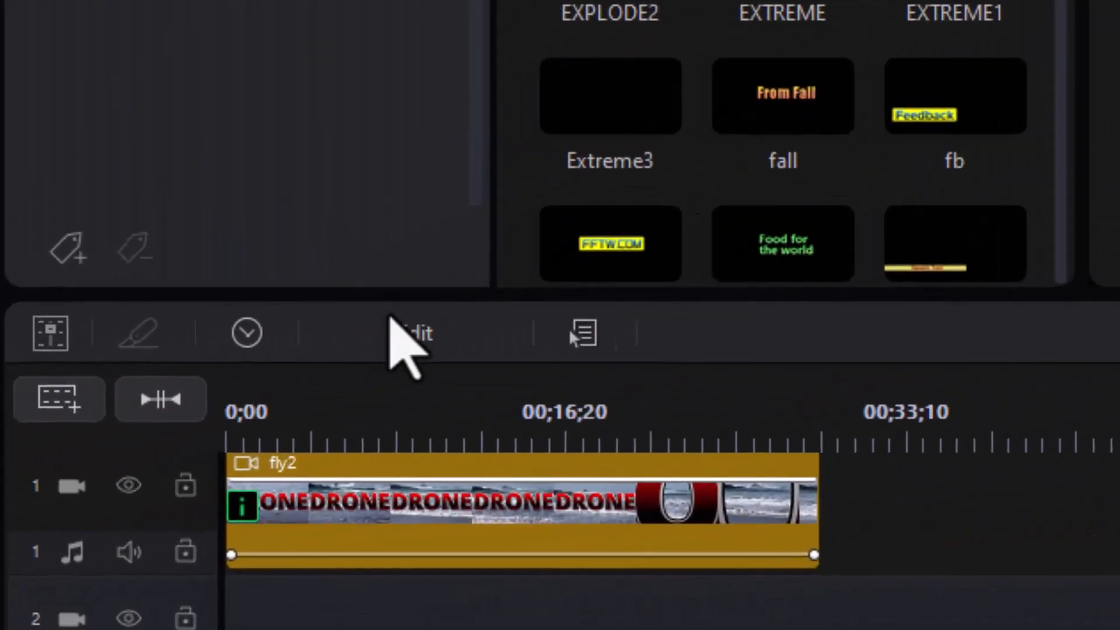
- Open the DRONE title in advanced editing and add Scale keyframes at 00;00;19;10 and 00;00;00;00
click(443, 337)
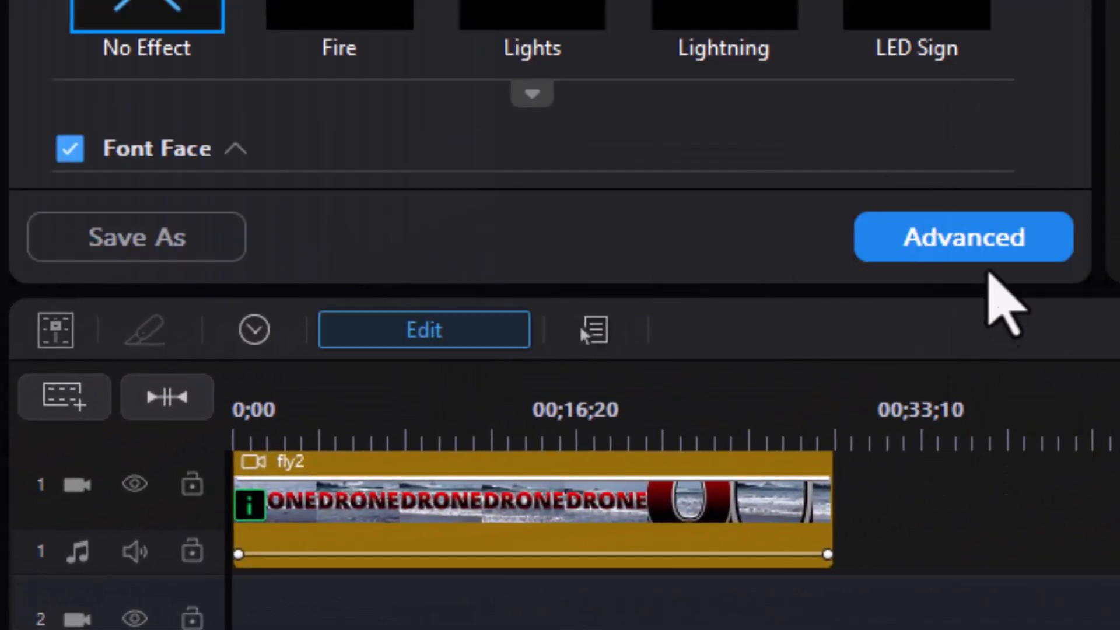
click(1013, 239)
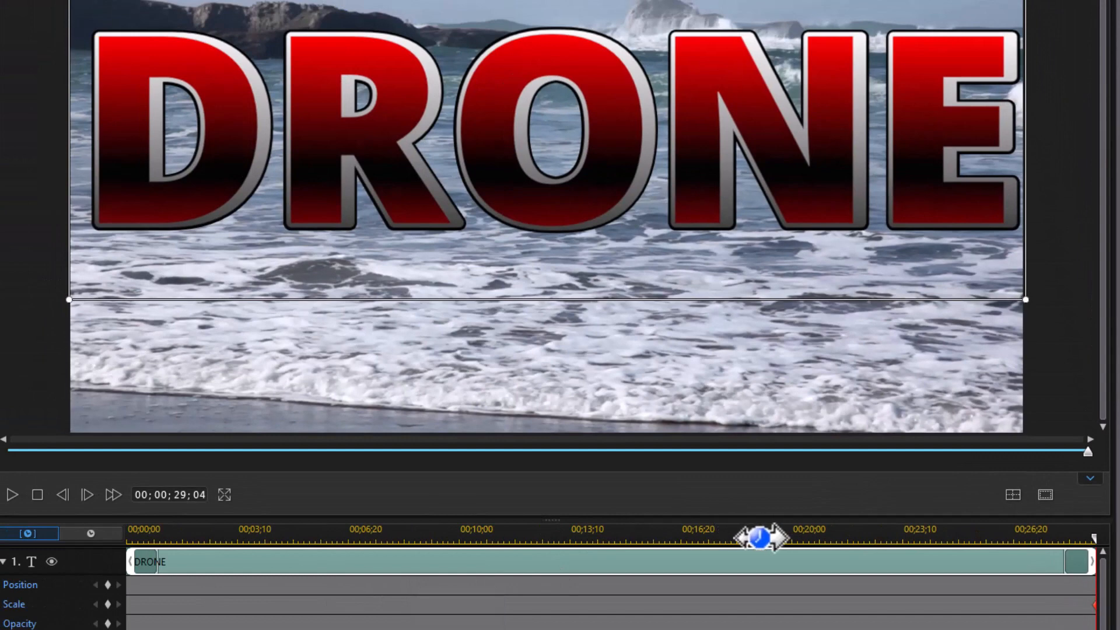
click(771, 534)
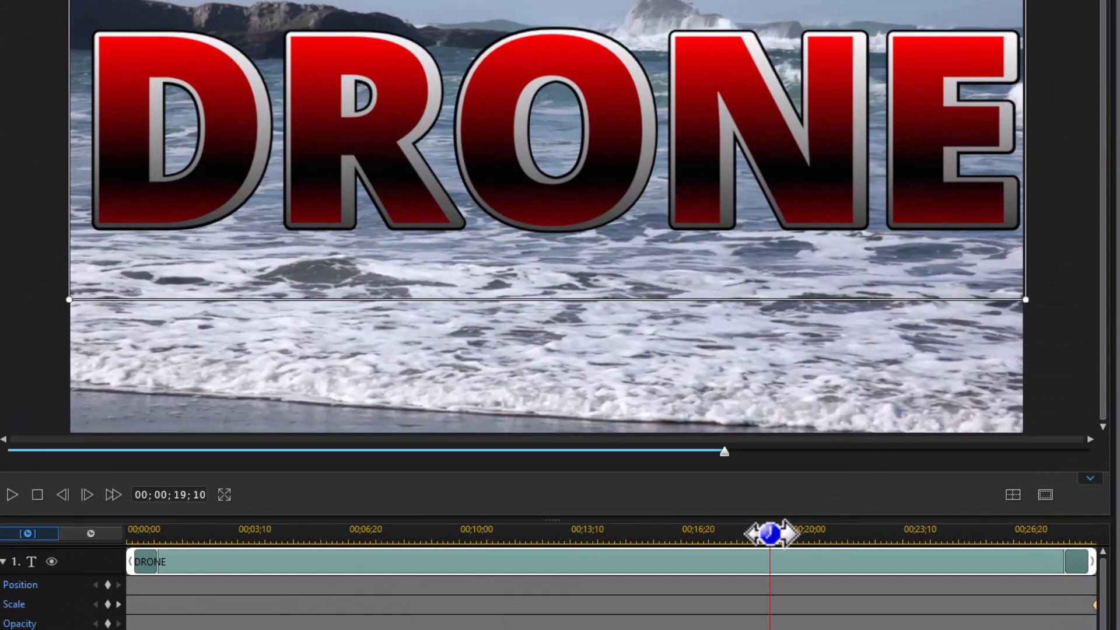
click(108, 604)
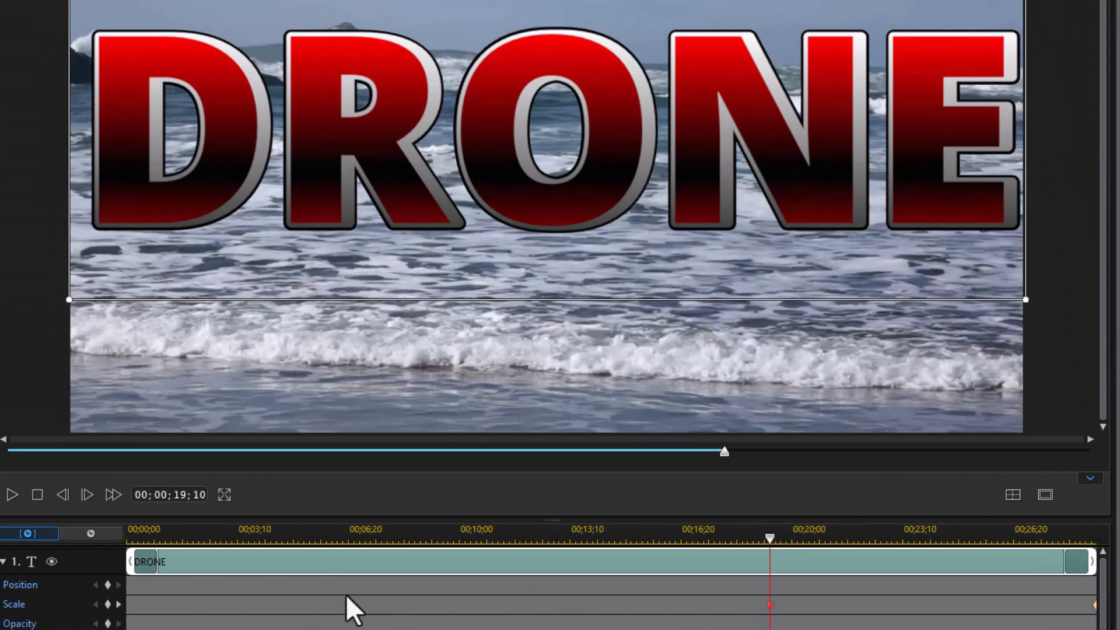
drag(771, 535, 3, 554)
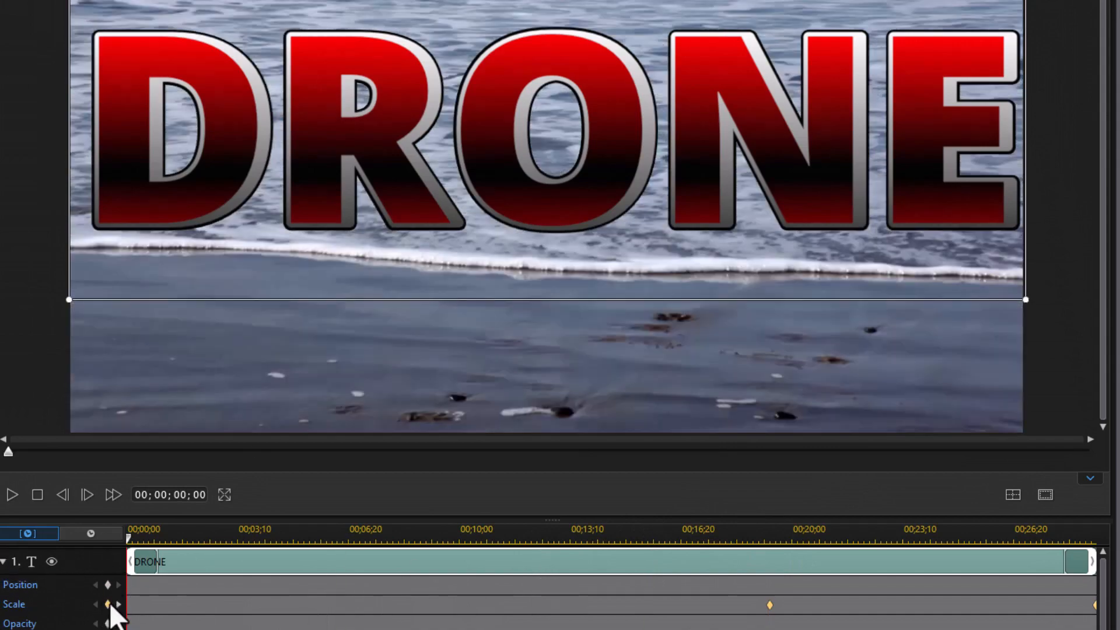
click(108, 605)
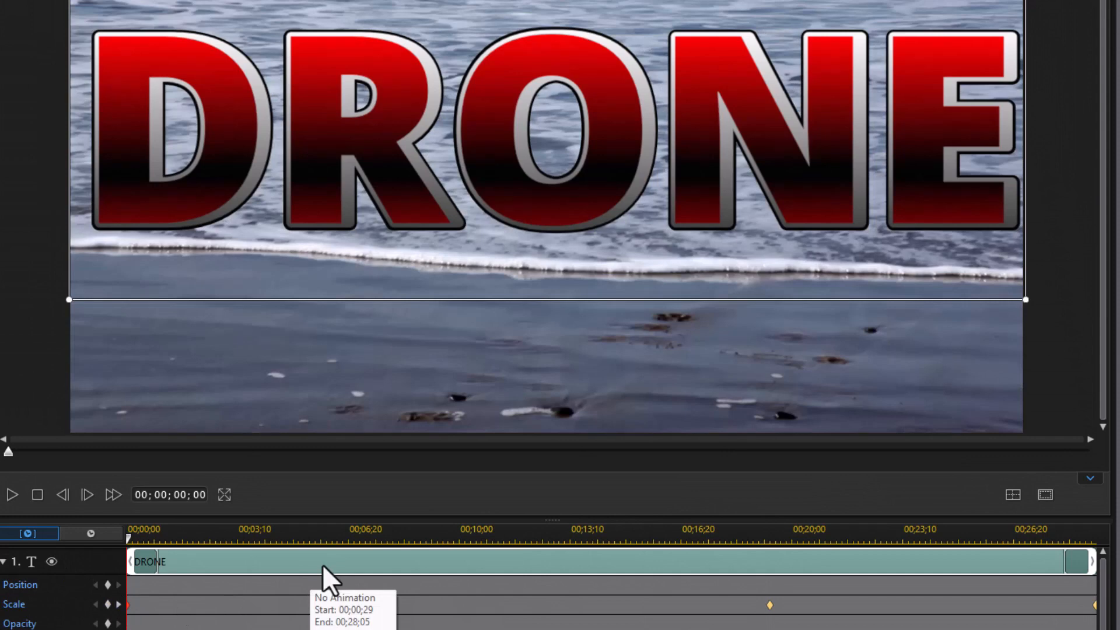
- At the DRONE title's last Scale keyframe, 00;00;29;04, enlarge the title far beyond the frame with its aspect ratio maintained
click(119, 605)
click(119, 604)
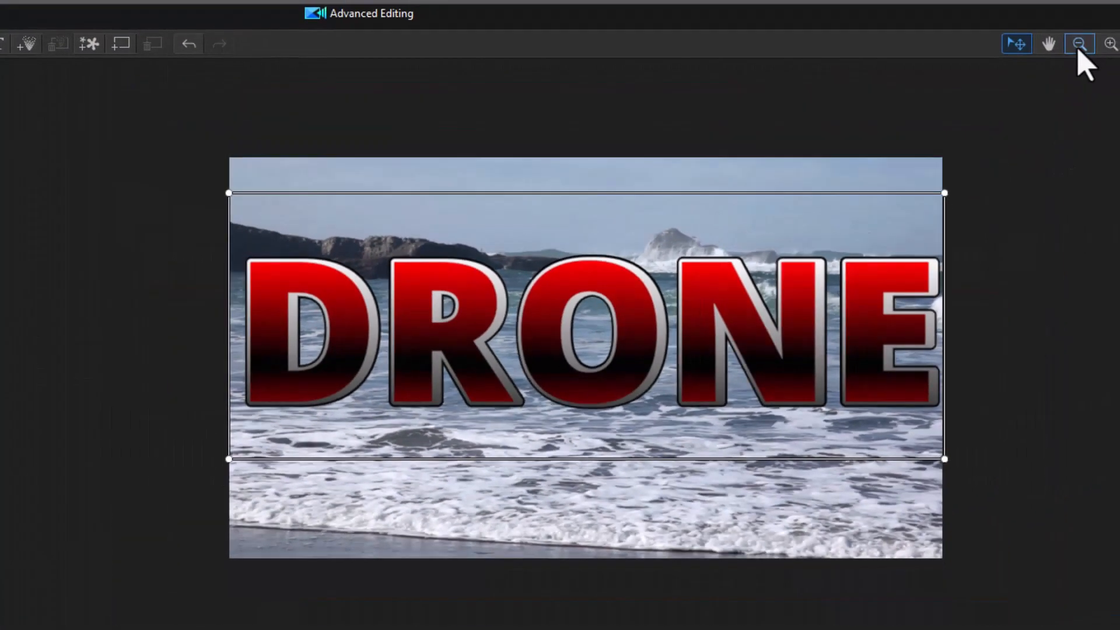
click(1079, 49)
click(1079, 50)
click(1078, 50)
click(1079, 50)
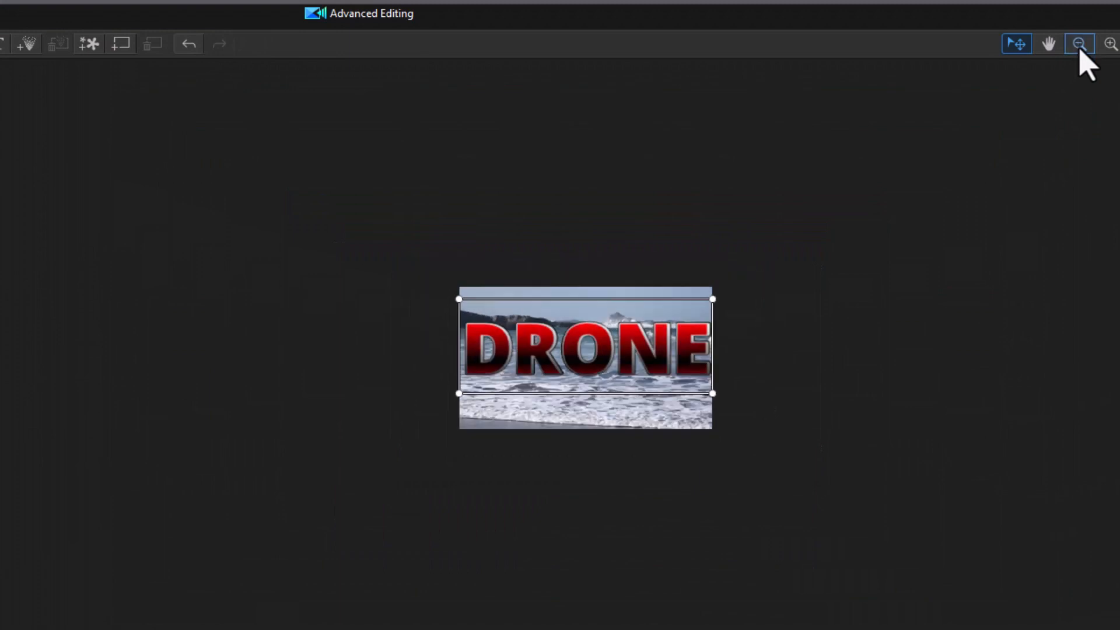
click(1078, 47)
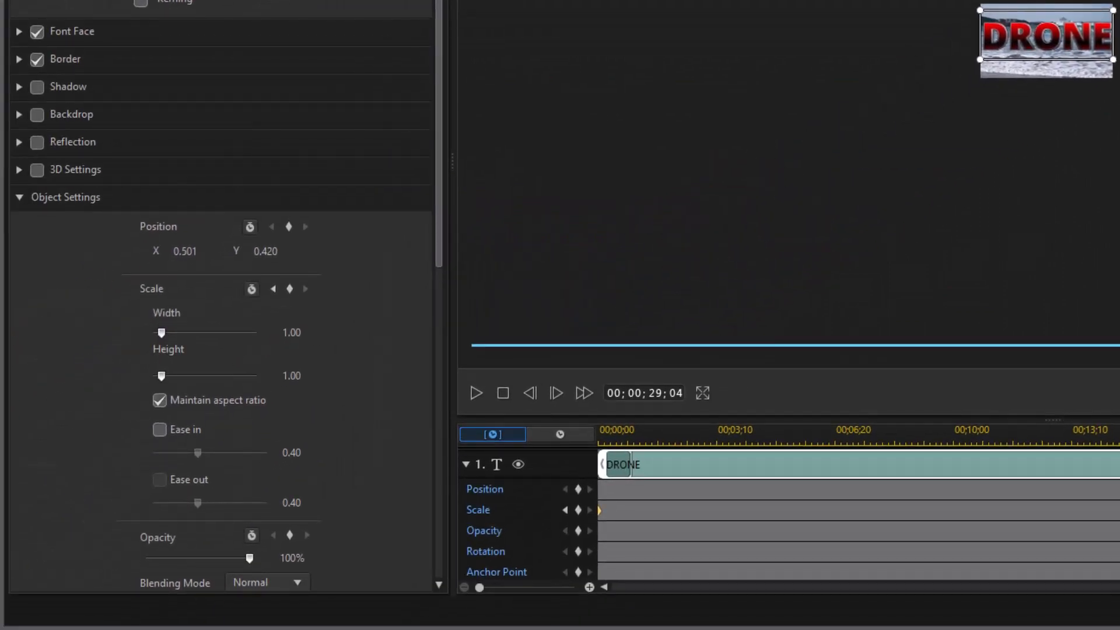
scroll(1047, 41, down, 1)
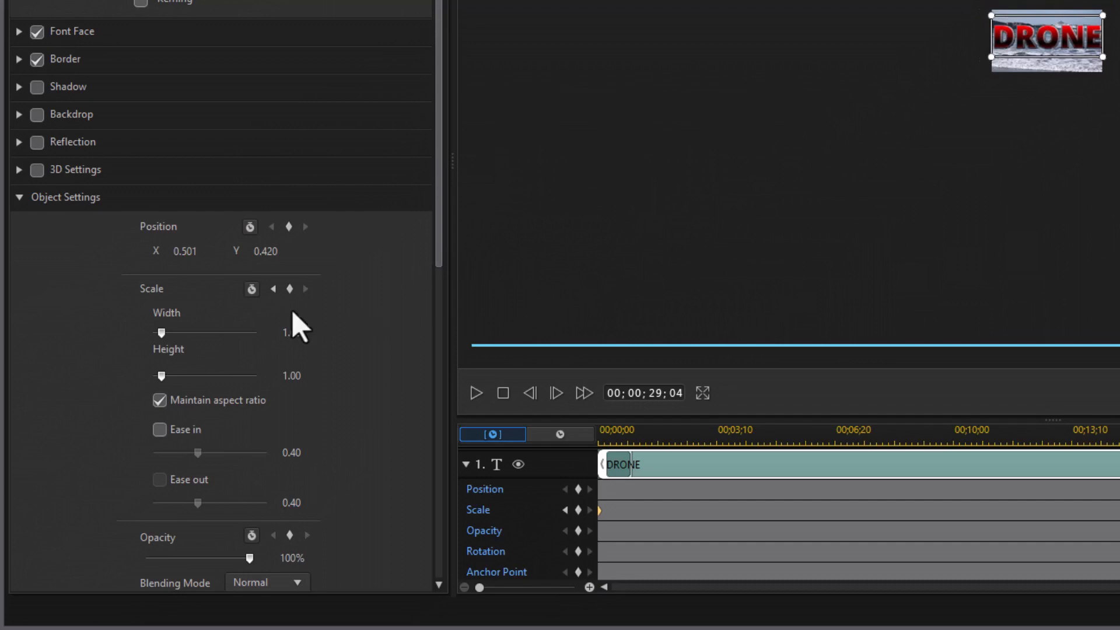
drag(162, 333, 344, 368)
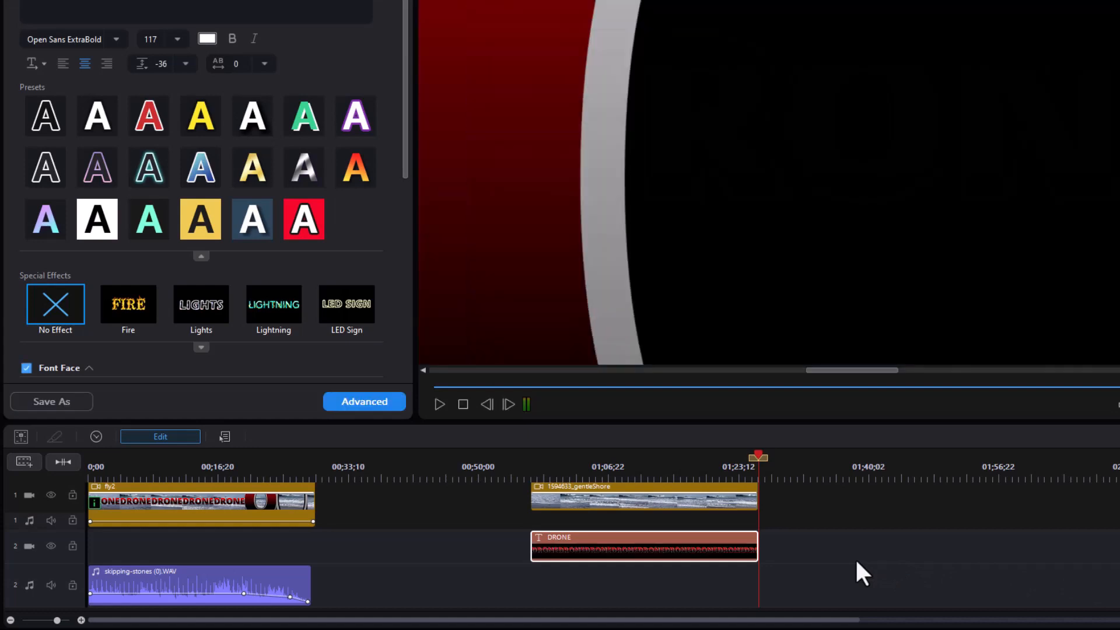
- Close the title settings and place the fly2.mp4 clip on video track 1 at 01;45;14, after the gentleShore clip
click(543, 455)
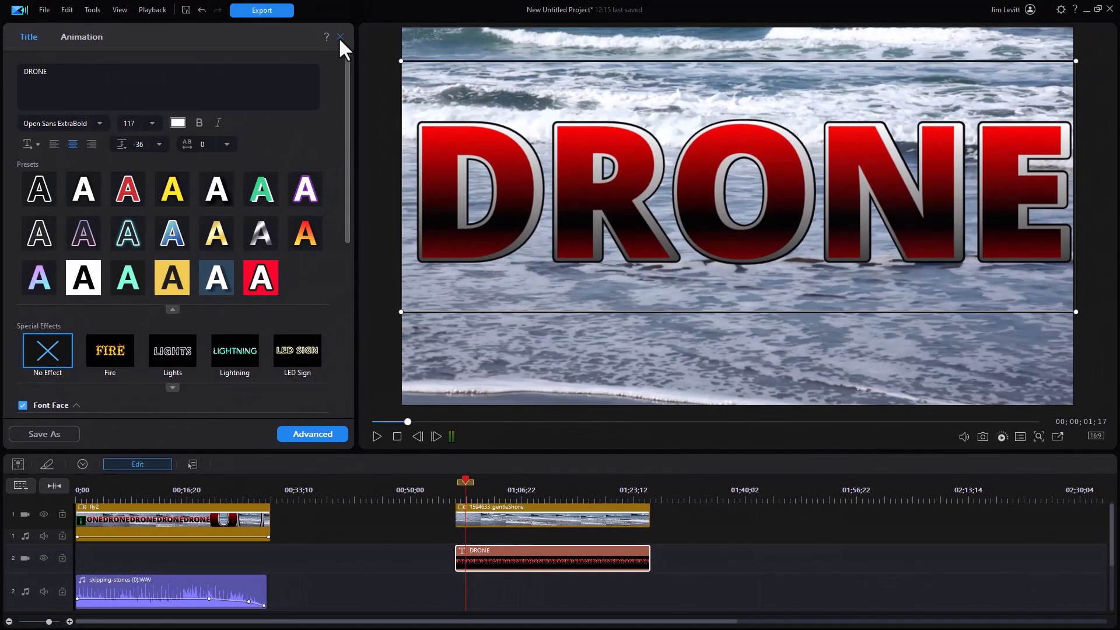
click(340, 36)
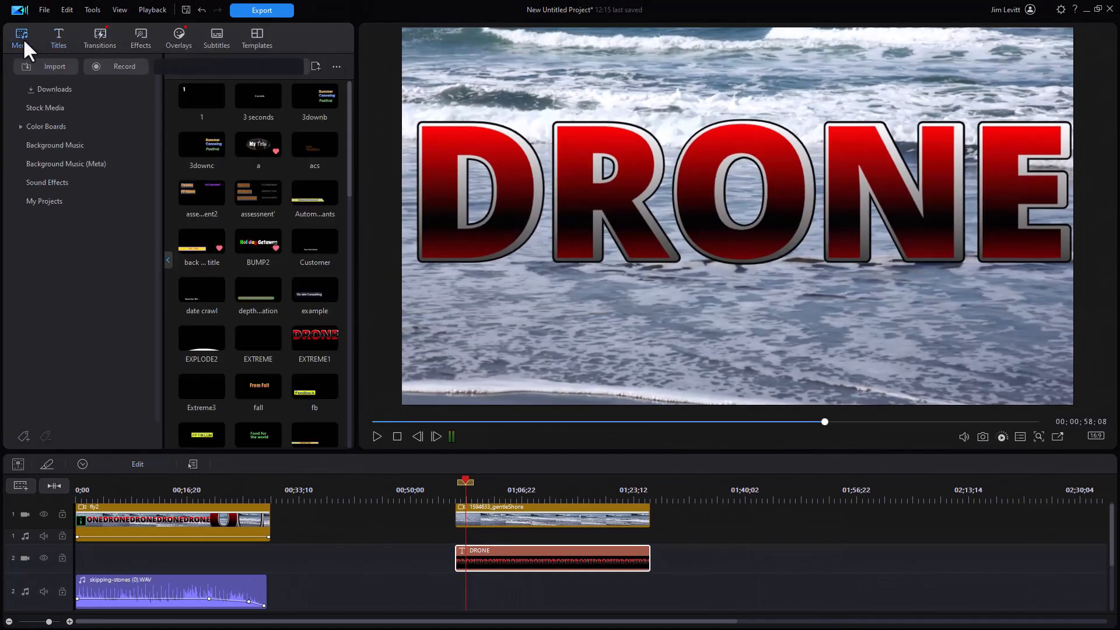
click(24, 40)
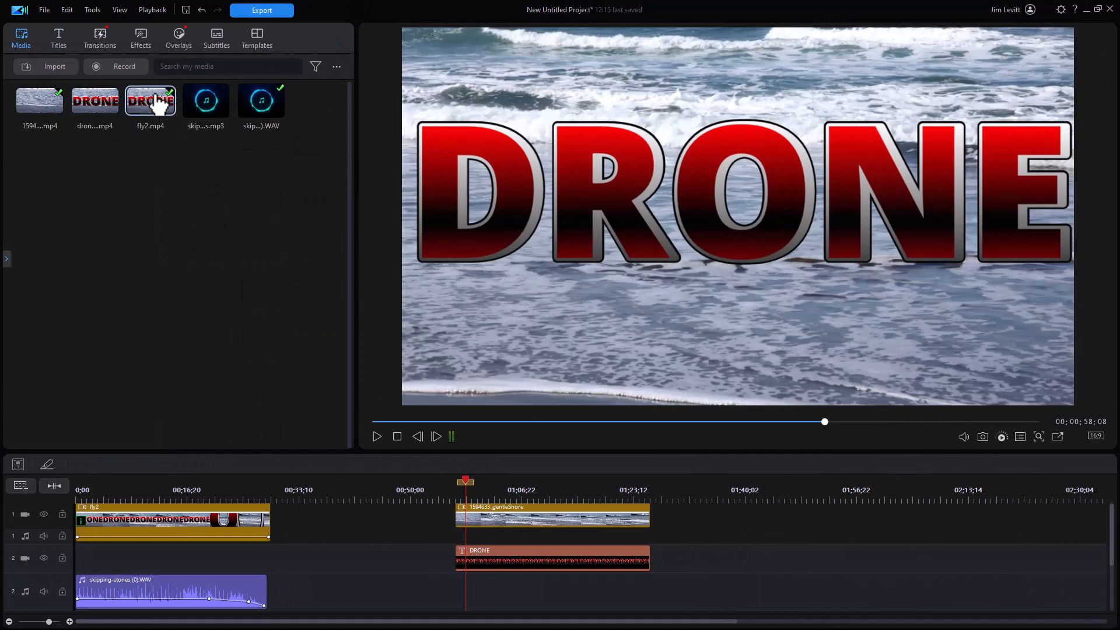
drag(158, 102, 618, 354)
drag(834, 505, 789, 534)
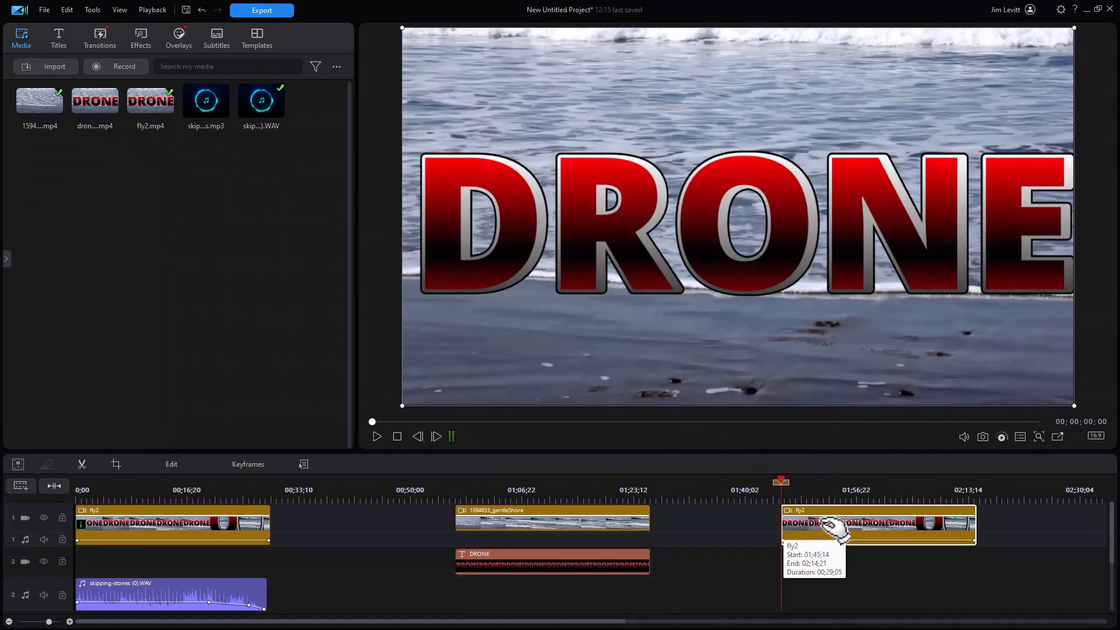
drag(783, 481, 816, 513)
click(821, 505)
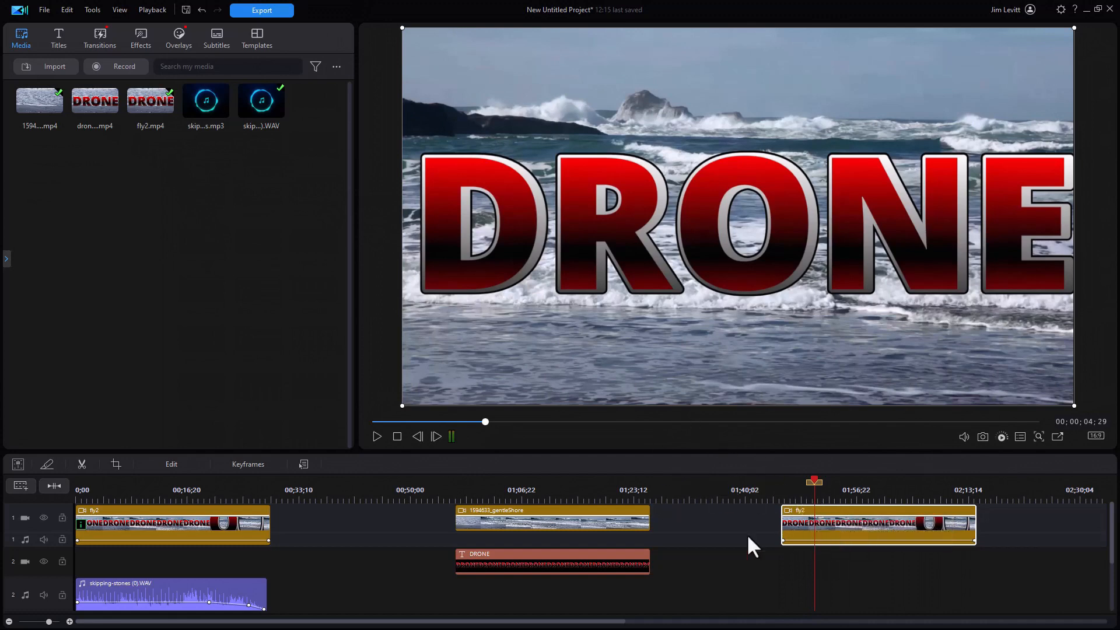
- Open Pan / Zoom for the second fly2 clip and add a keyframe at 00;00;05;11 with scale 0.720 and position X 0.360
click(181, 464)
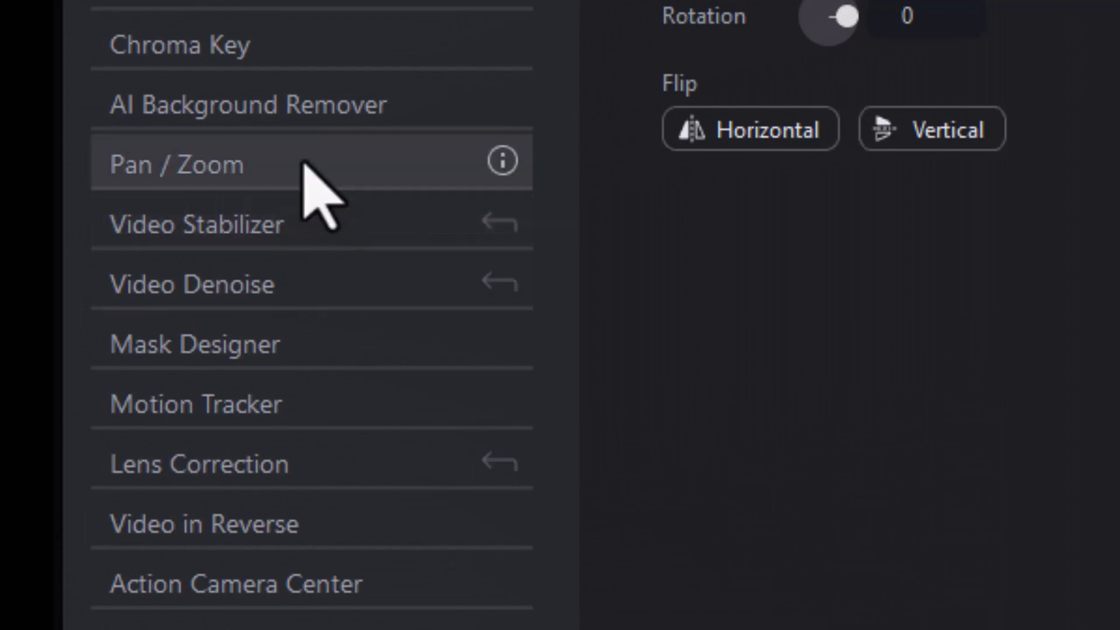
click(306, 166)
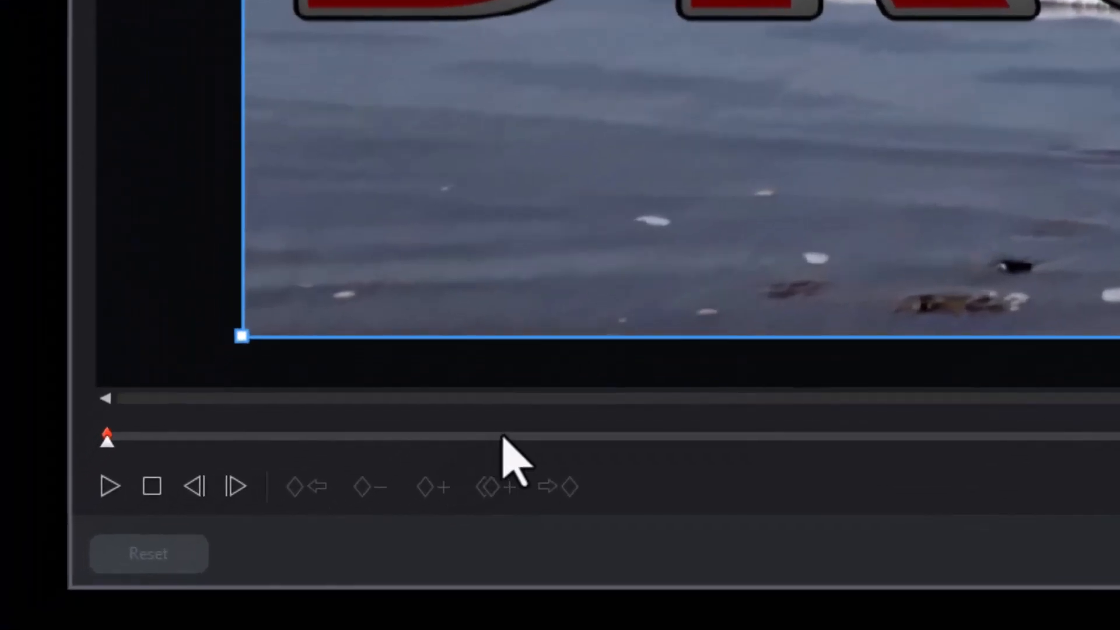
click(505, 441)
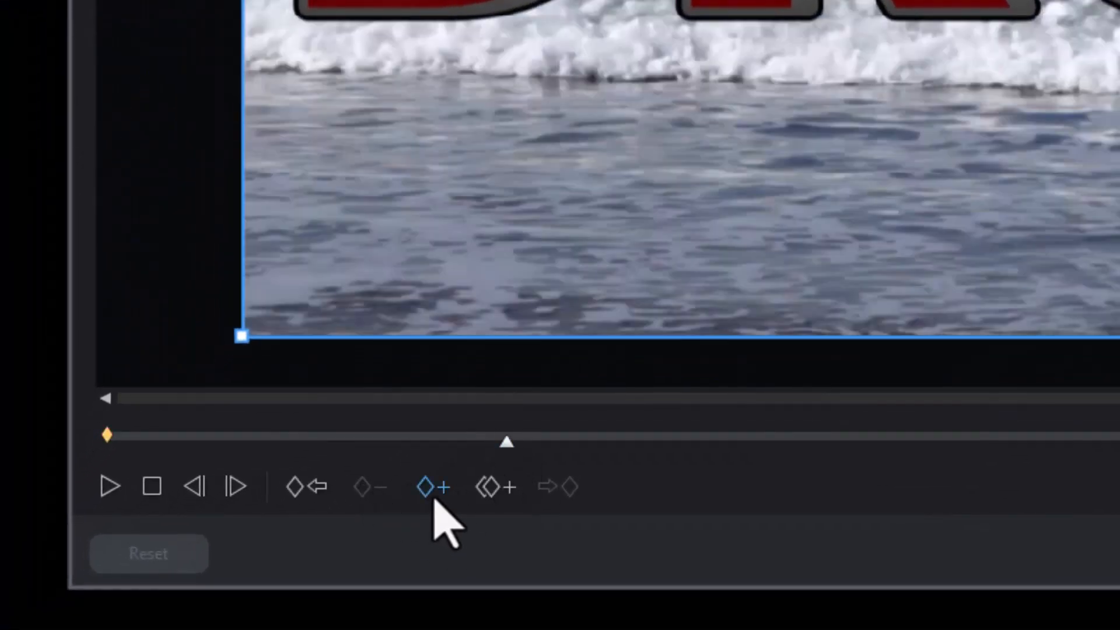
click(435, 496)
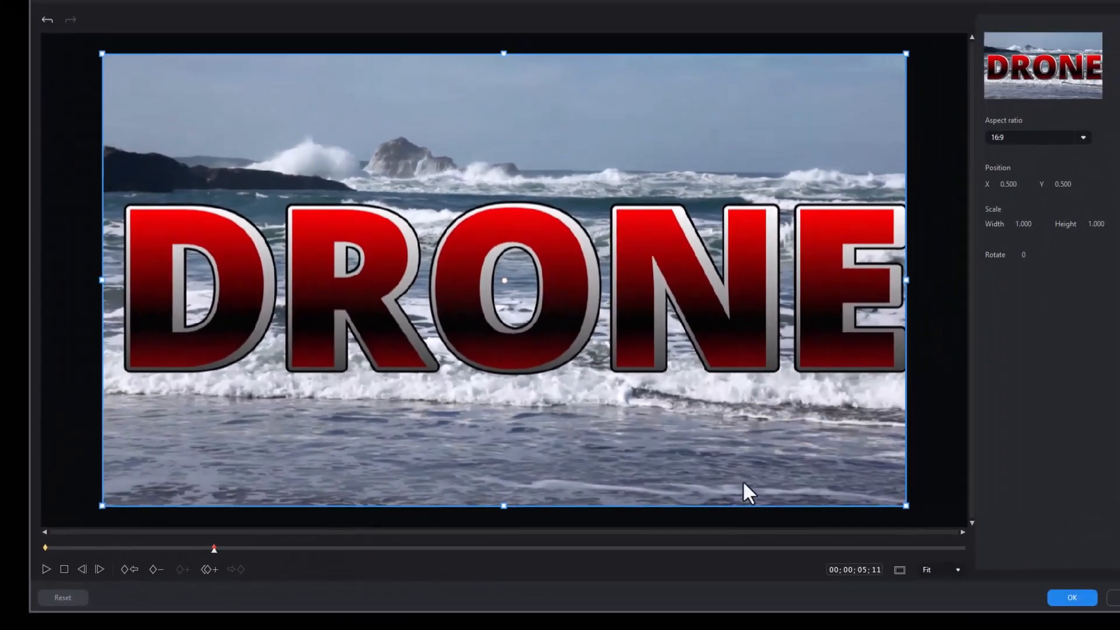
drag(897, 498, 794, 443)
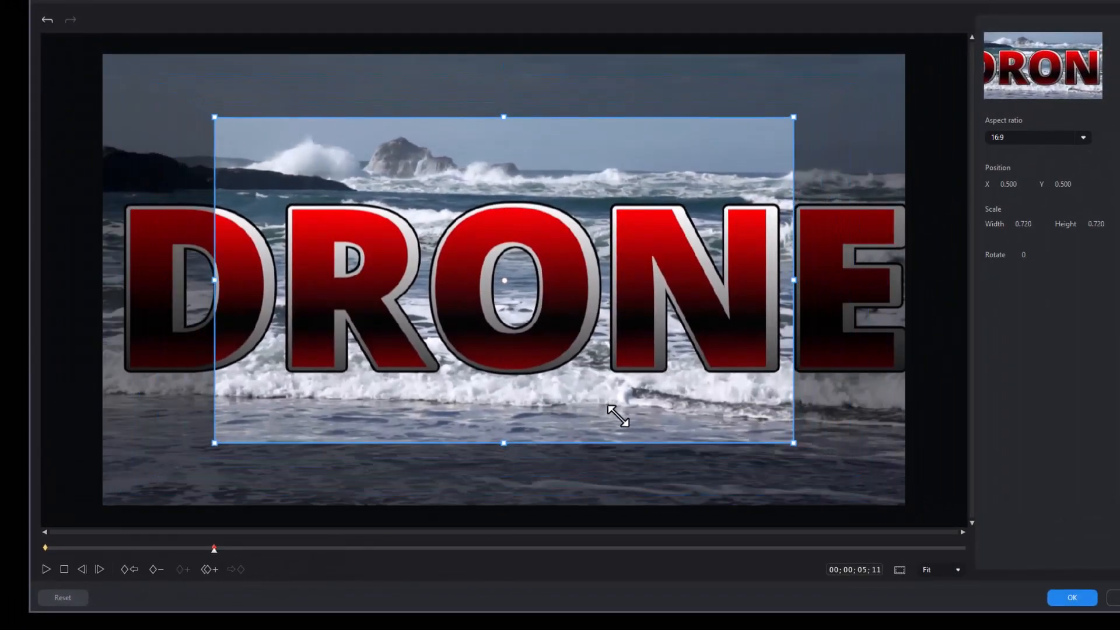
drag(500, 297, 375, 288)
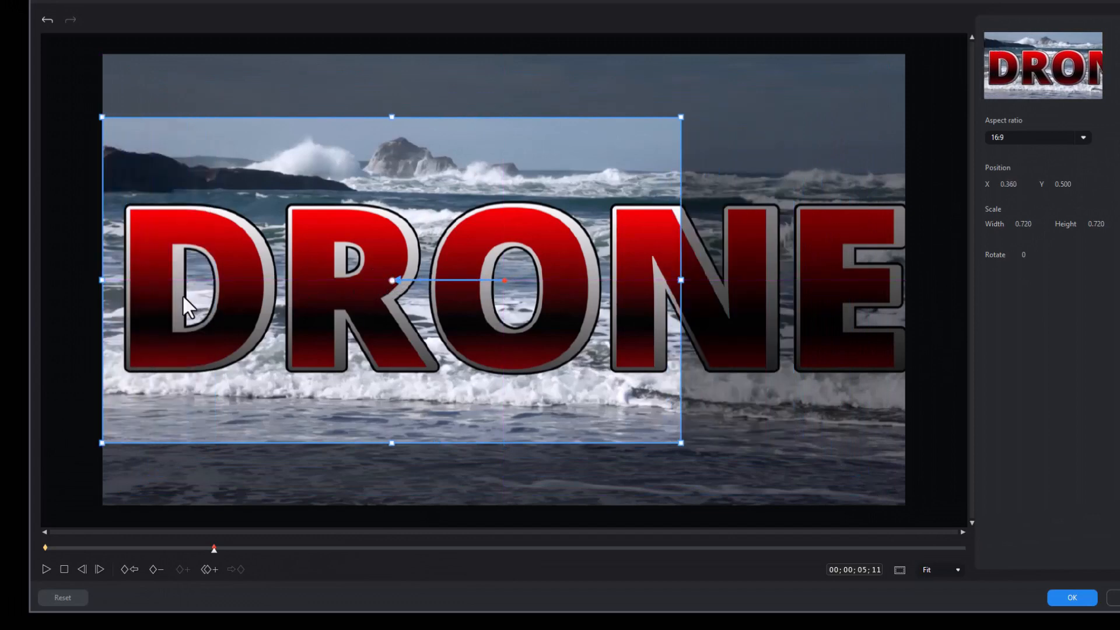
- Create a pan and zoom keyframe at 00;00;11;07 with position X 0.640 and scale 0.388
click(399, 549)
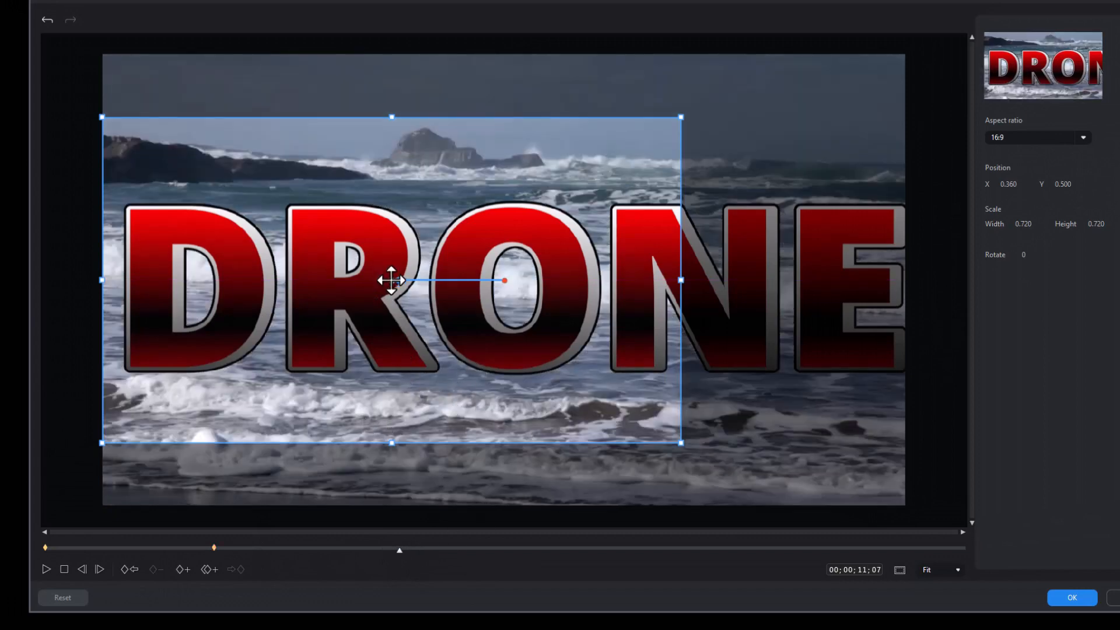
drag(391, 280, 609, 282)
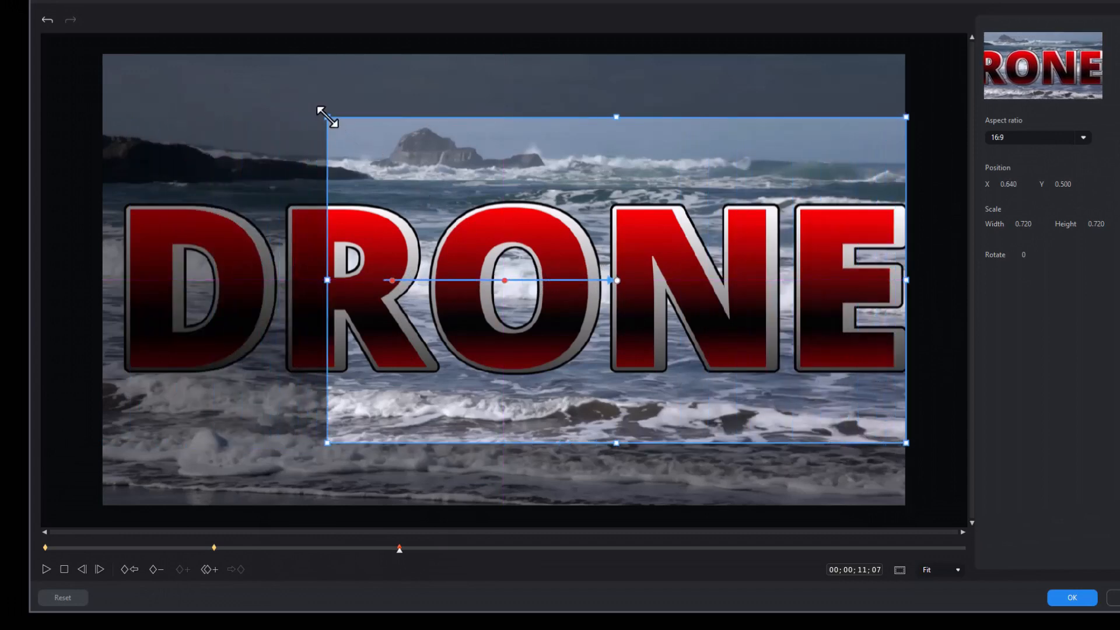
drag(327, 117, 417, 187)
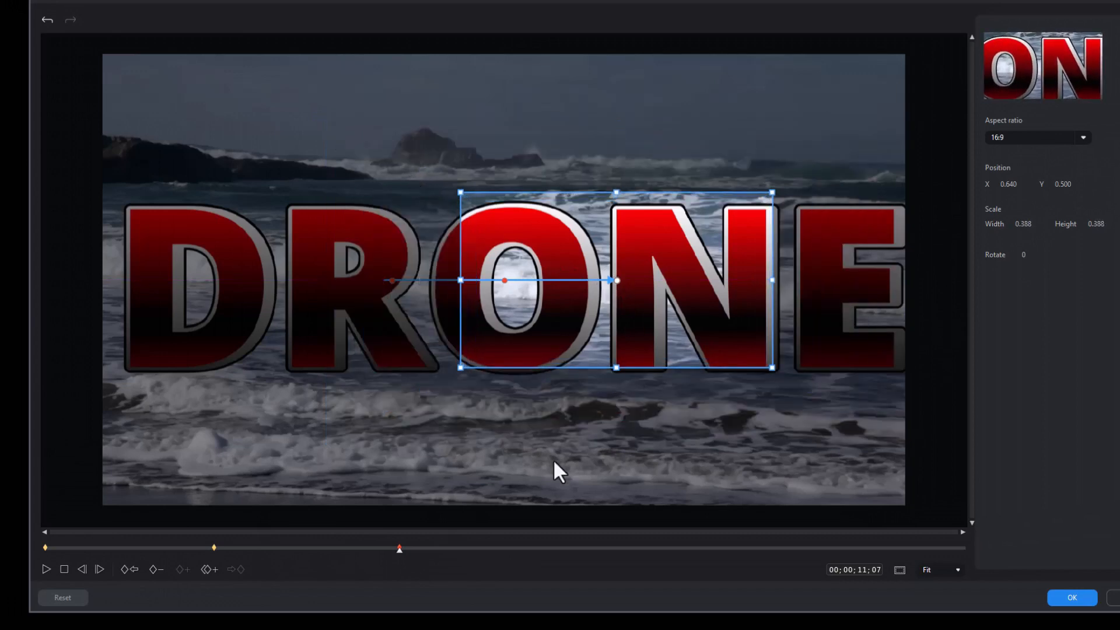
- Create a pan and zoom keyframe at 00;00;18;06, centring the frame at position X 0.500 and reducing its scale to 0.100
click(632, 548)
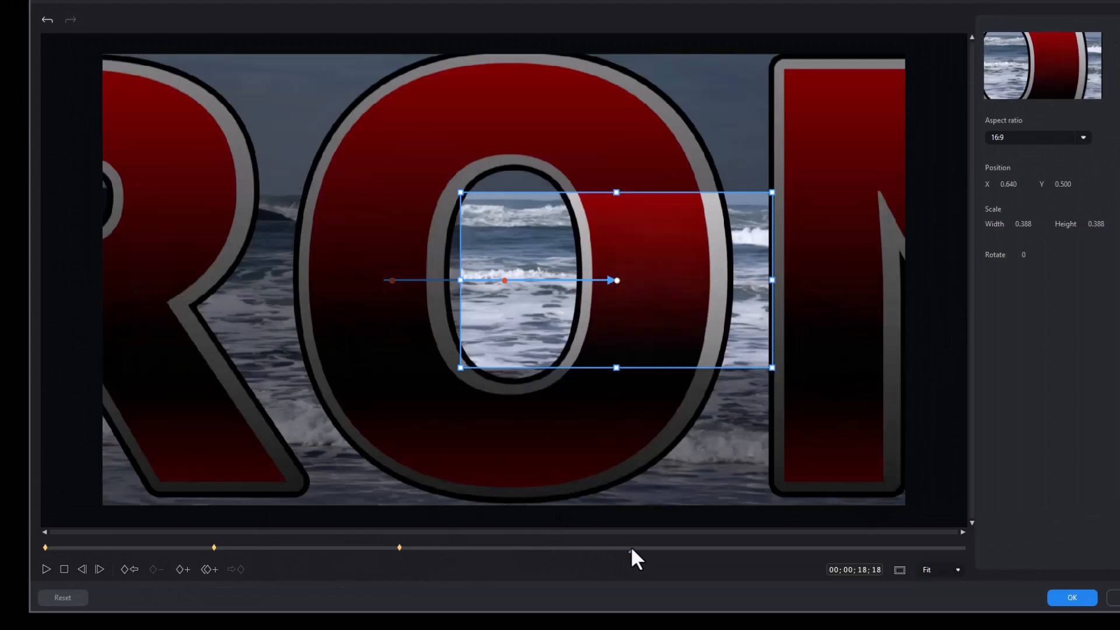
drag(631, 549, 620, 550)
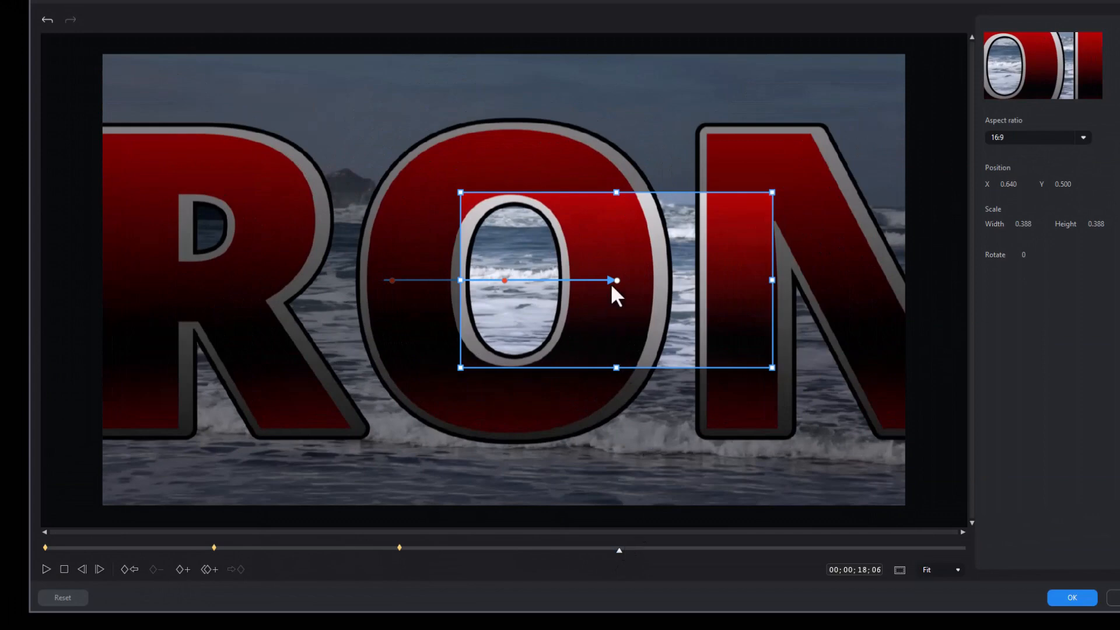
drag(617, 280, 511, 278)
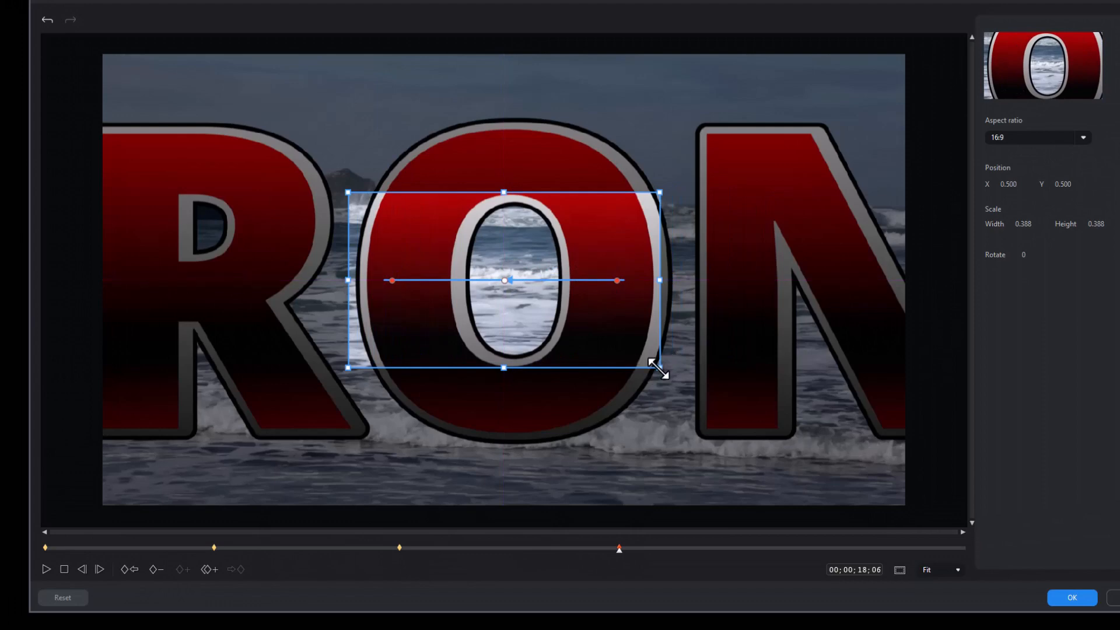
drag(656, 364, 535, 295)
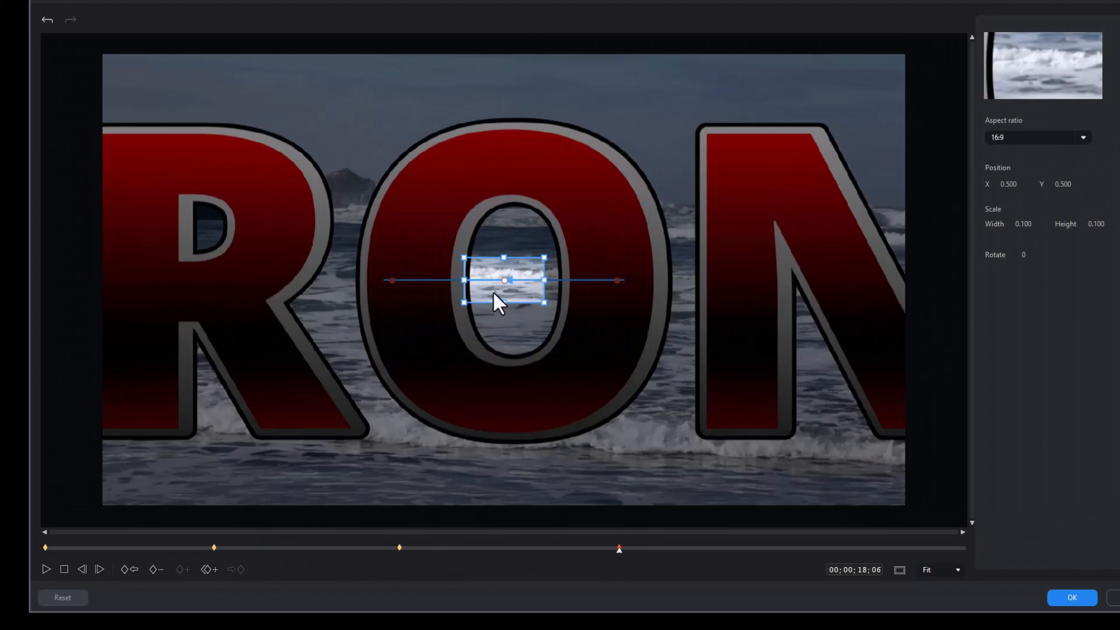
- Nudge the zoom frame to position X 0.512 so it sits inside the opening of the letter O
key(Right)
key(Right)
key(Right)
key(Right)
key(Right)
key(Right)
key(Right)
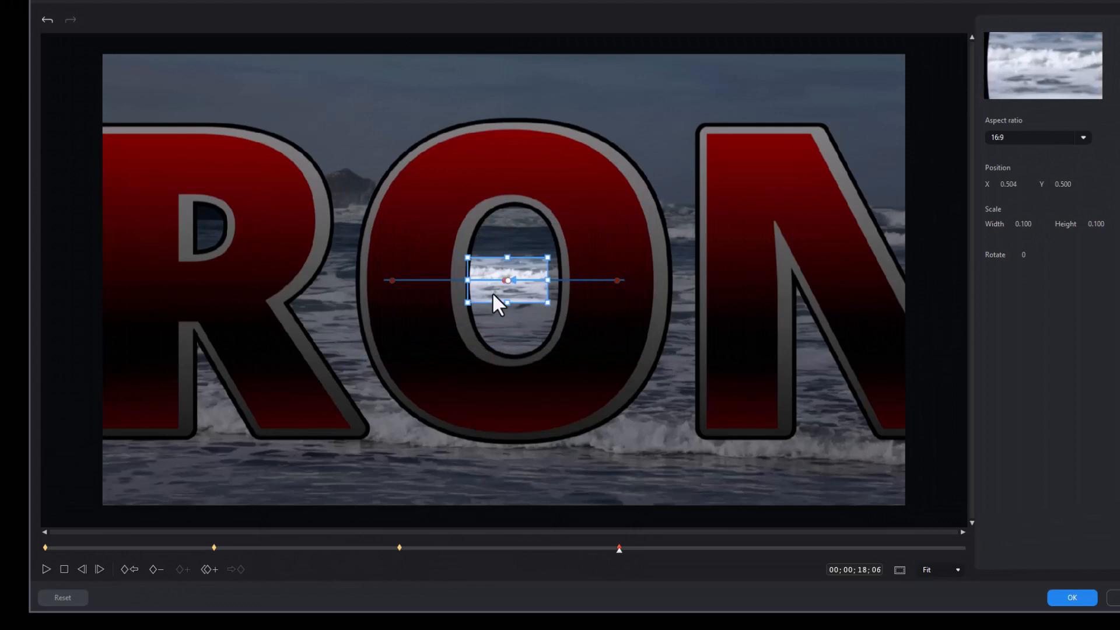
key(Right)
key(Right)
key(Right)
key(Right)
key(Right)
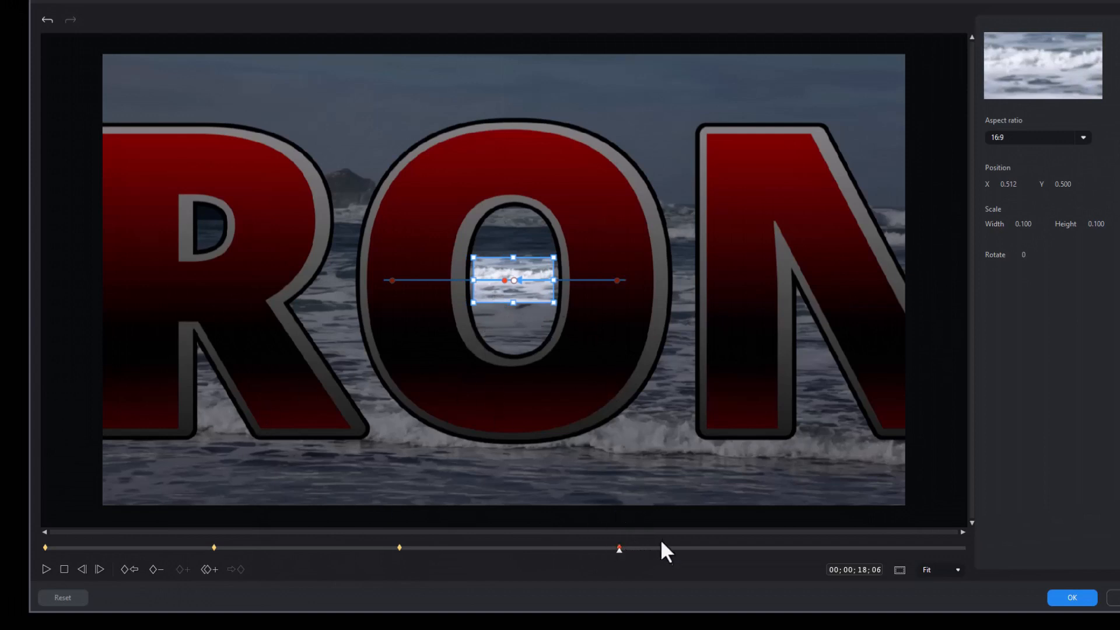
- Add a keyframe at 00;00;21;25 with scale 0.241, moving the frame up to the horizon at position X 0.500, Y 0.315
click(733, 548)
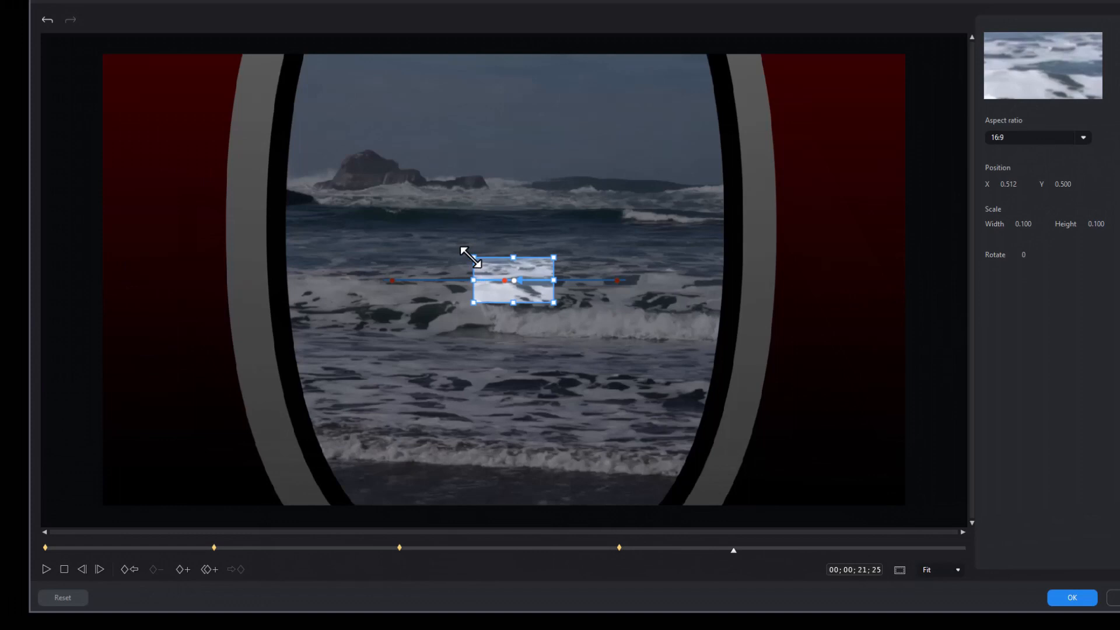
drag(473, 257, 417, 225)
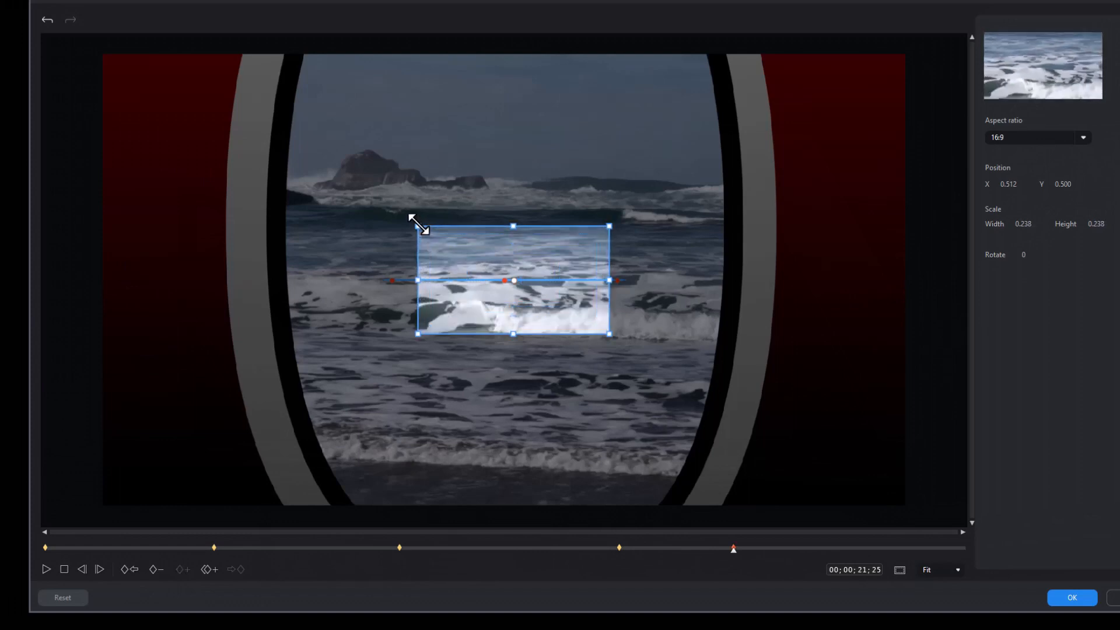
drag(512, 282, 499, 192)
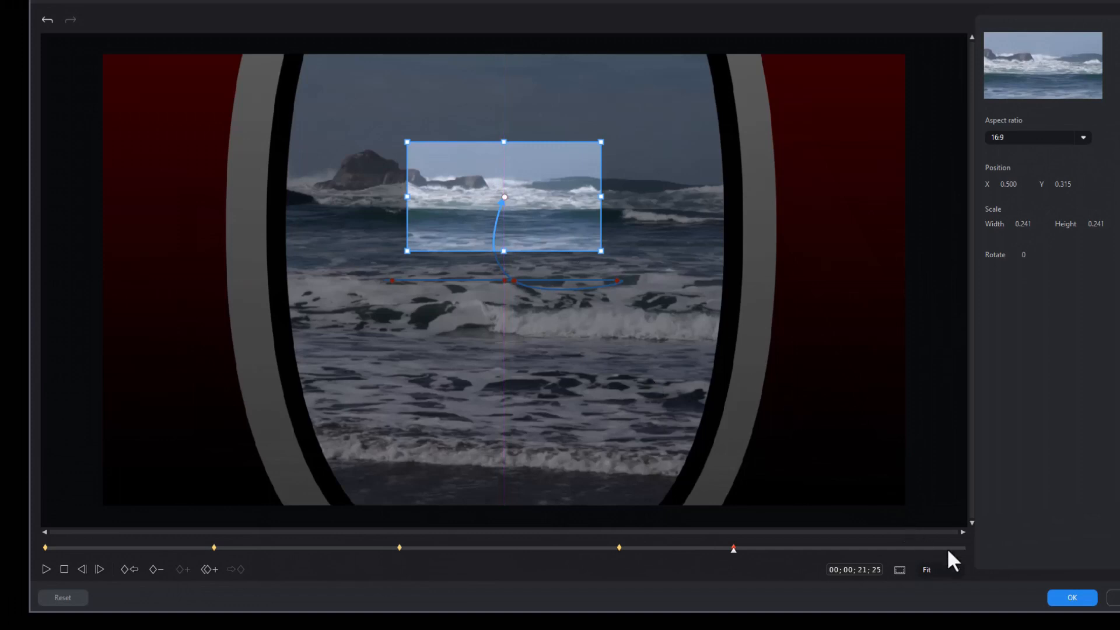
- Create a final keyframe at 00;00;29;03, framing the distant rock at position X 0.558, Y 0.210 with scale 0.156
click(962, 548)
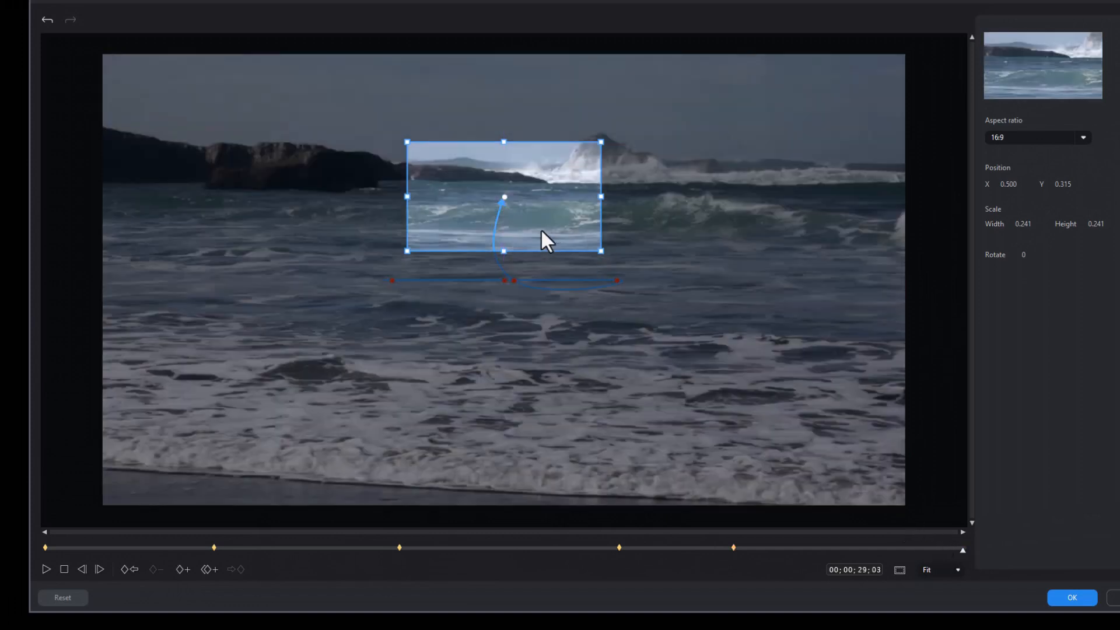
drag(507, 194, 552, 150)
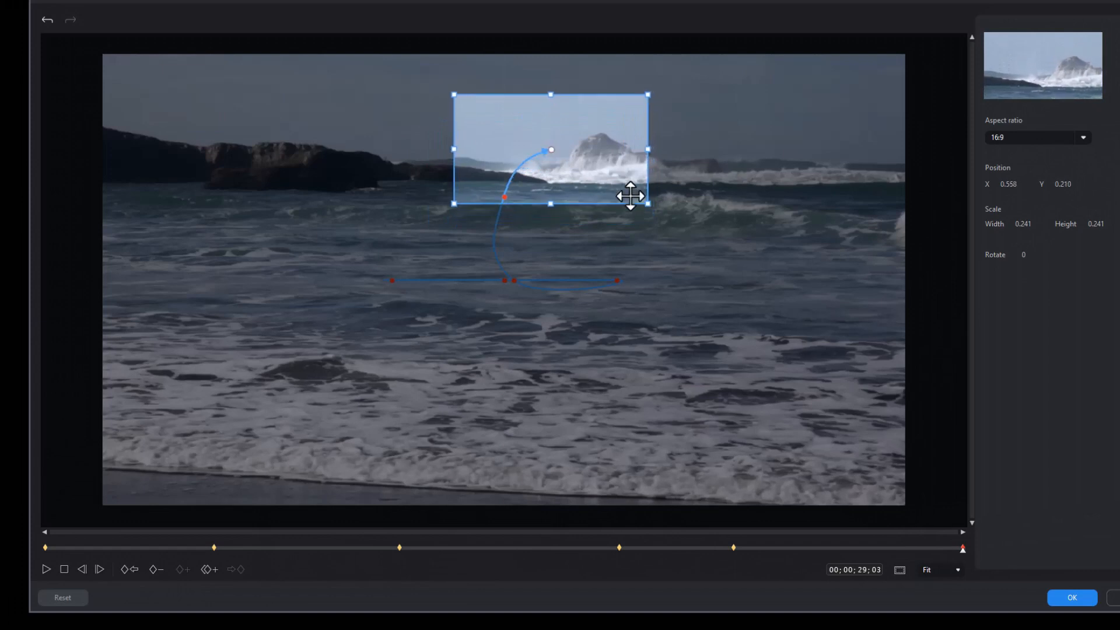
drag(647, 204, 620, 184)
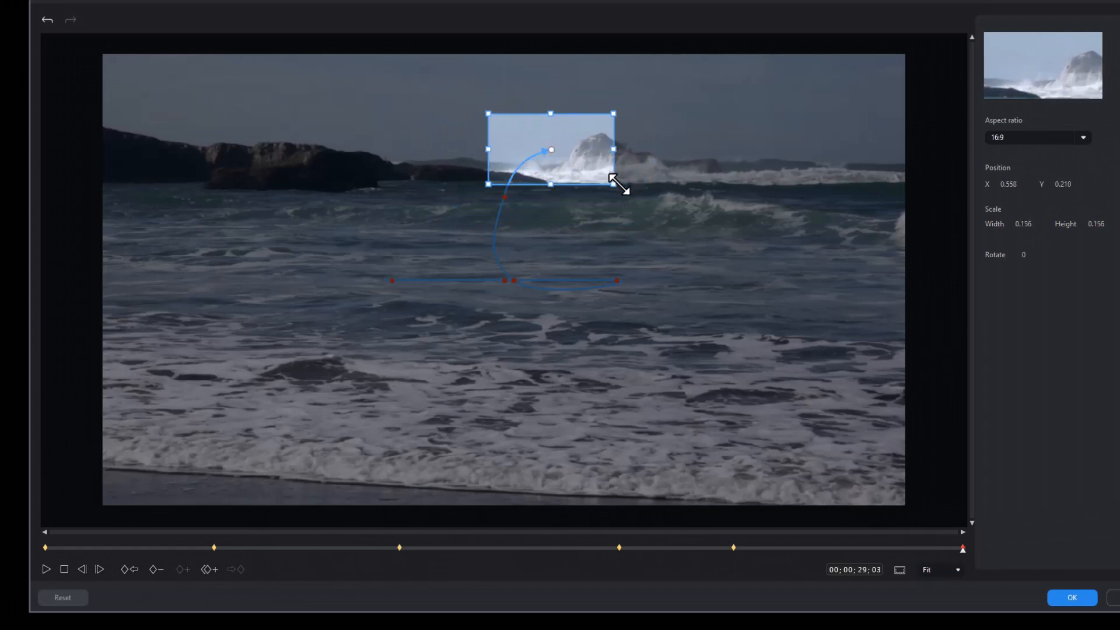
- Apply the pan and zoom motion and play back the second fly2 clip
click(1070, 600)
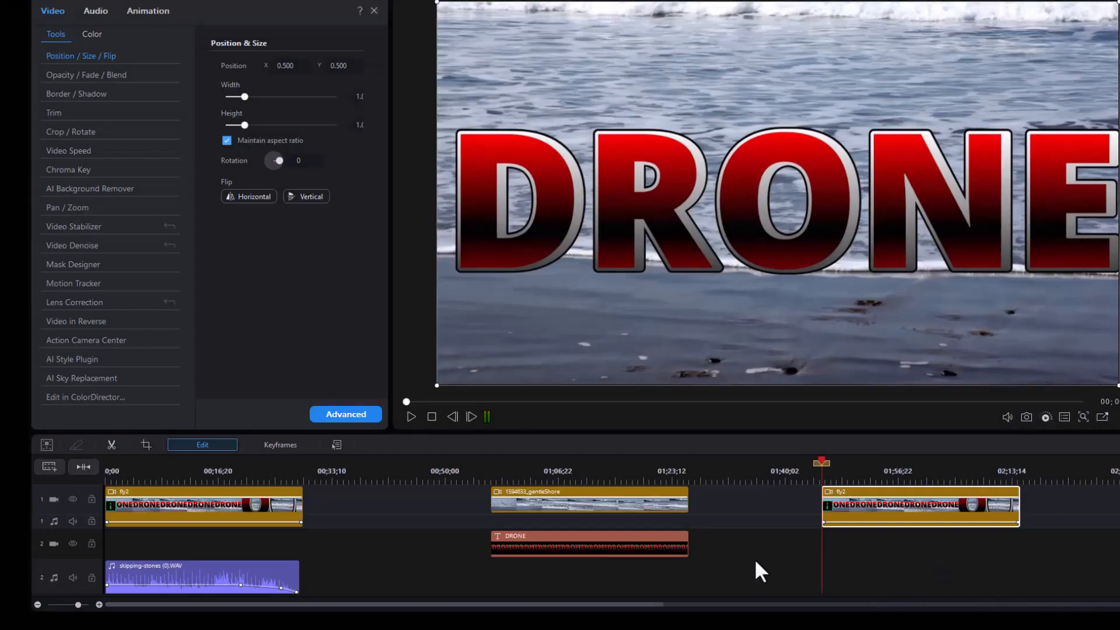
click(410, 415)
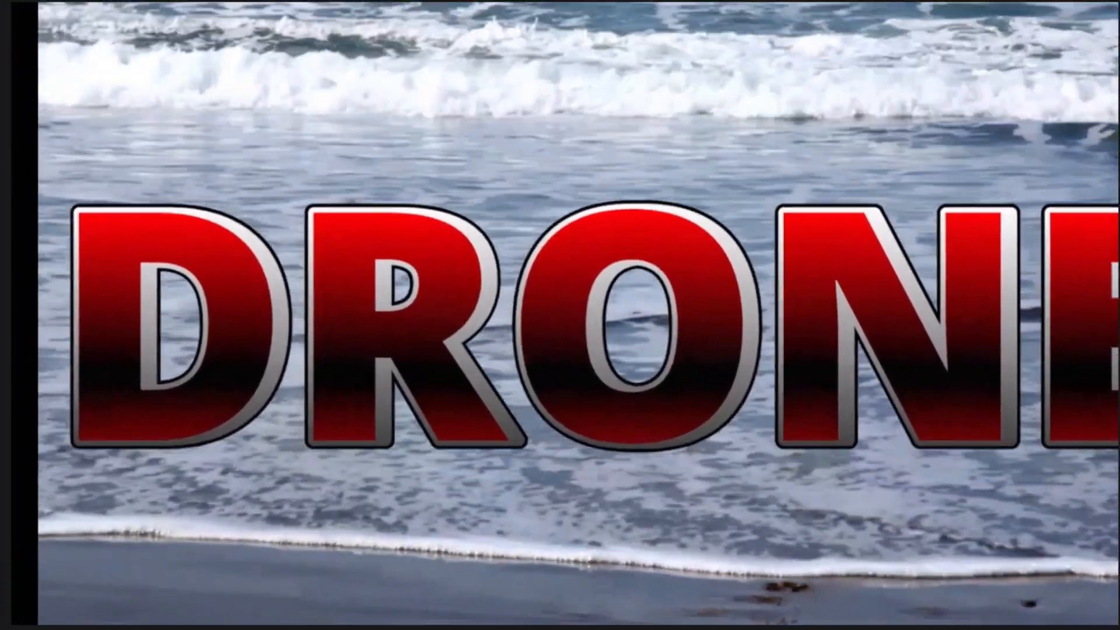